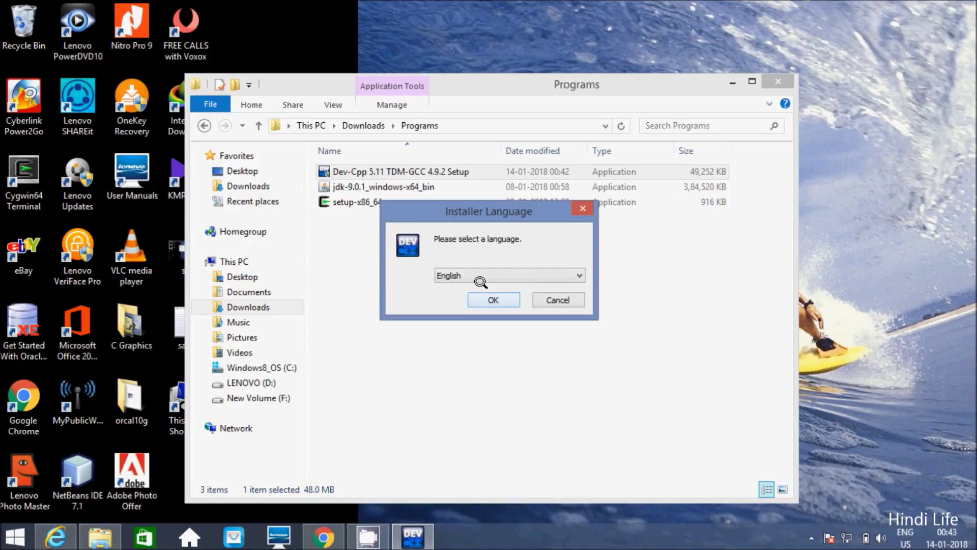
Choose English as the installer language and confirm it.
{"action": "left_click", "coordinate": [477, 271]}
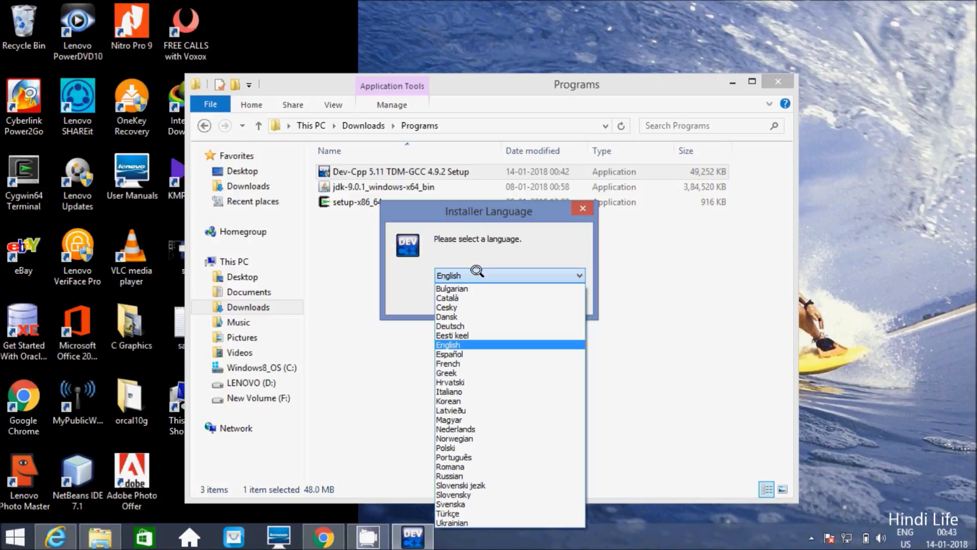
{"action": "left_click", "coordinate": [477, 271]}
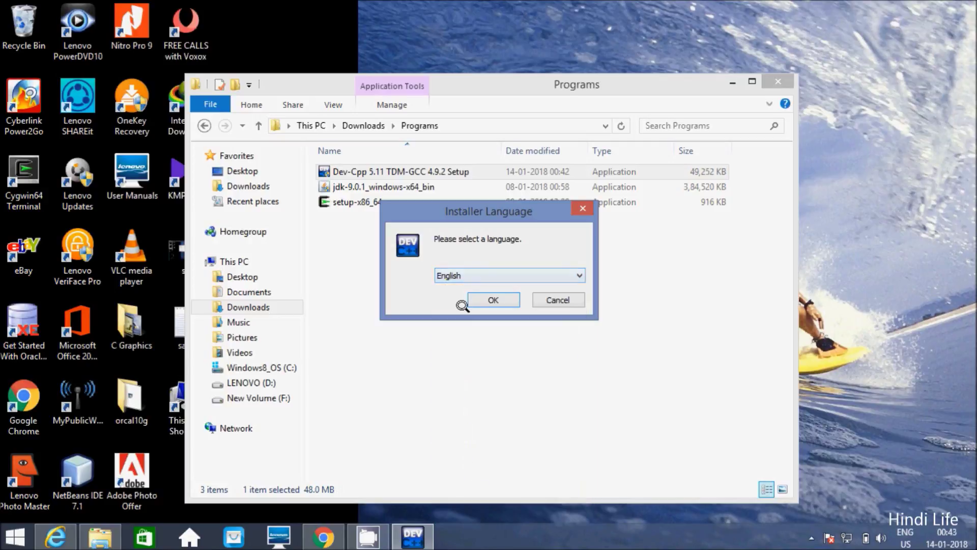
{"action": "left_click", "coordinate": [480, 296]}
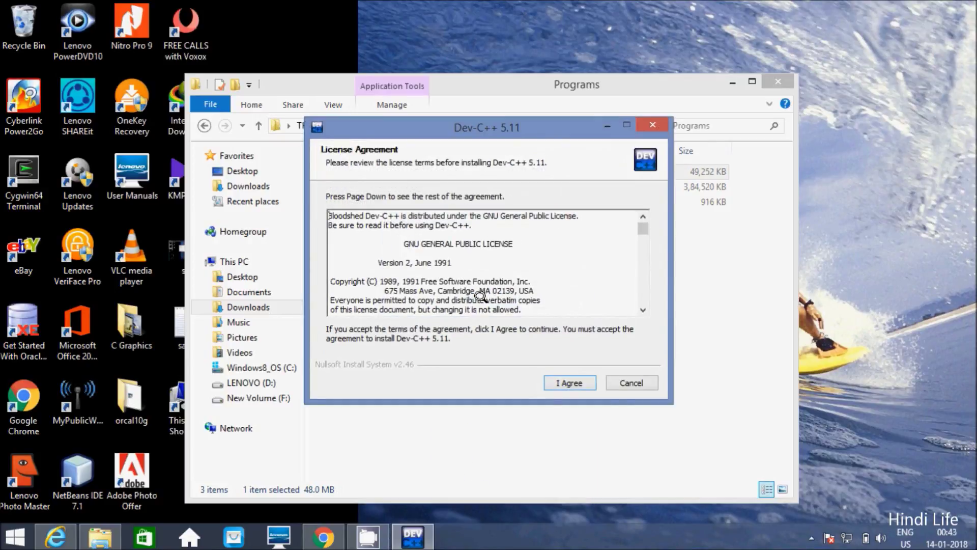
Accept the Dev-C++ 5.11 license agreement and keep the Full install type with all its components.
{"action": "left_click", "coordinate": [570, 382]}
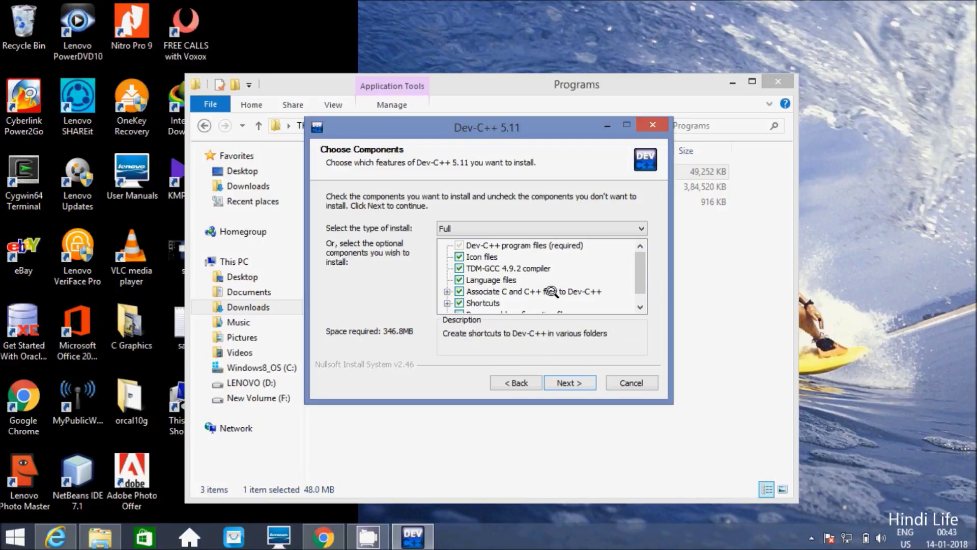
{"action": "left_click_drag", "start_coordinate": [635, 267], "coordinate": [634, 245]}
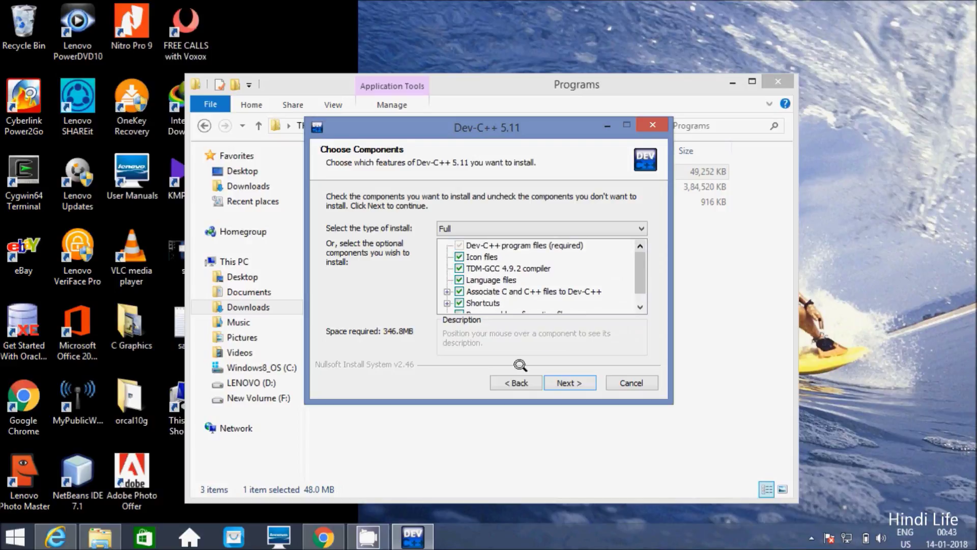
{"action": "left_click", "coordinate": [555, 376]}
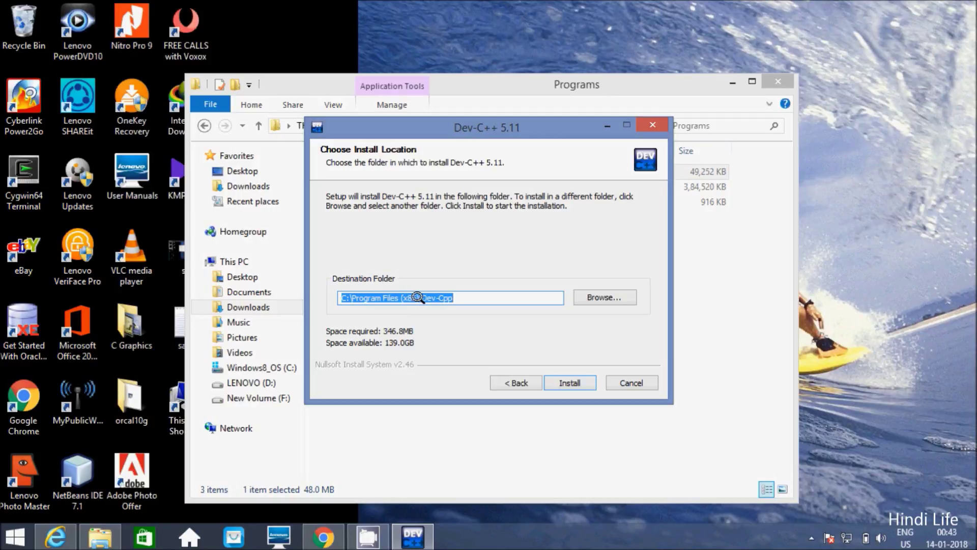
Look at the Program Files (x86) folder on the C: drive, then return to the Dev-C++ installer.
{"action": "left_click", "coordinate": [169, 377]}
{"action": "double_click", "coordinate": [168, 376]}
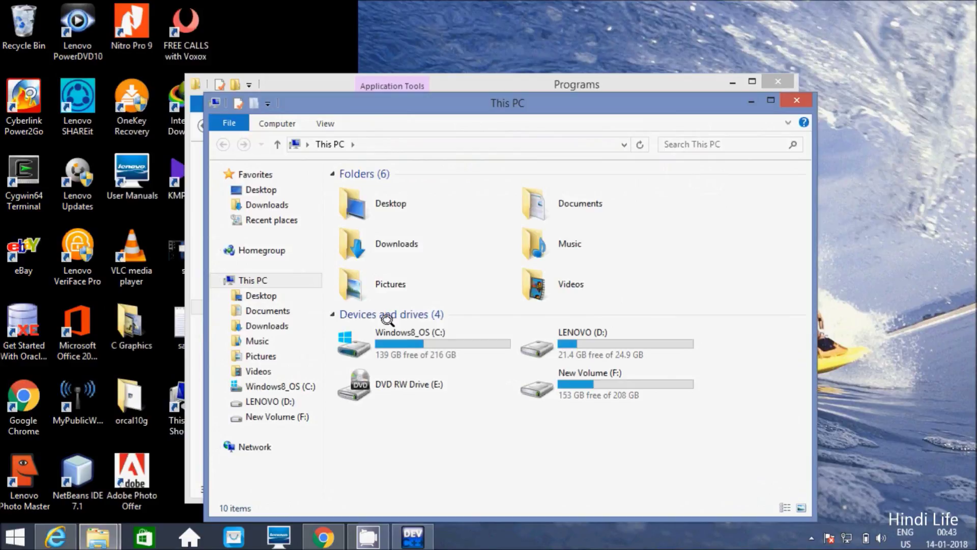
{"action": "double_click", "coordinate": [395, 335]}
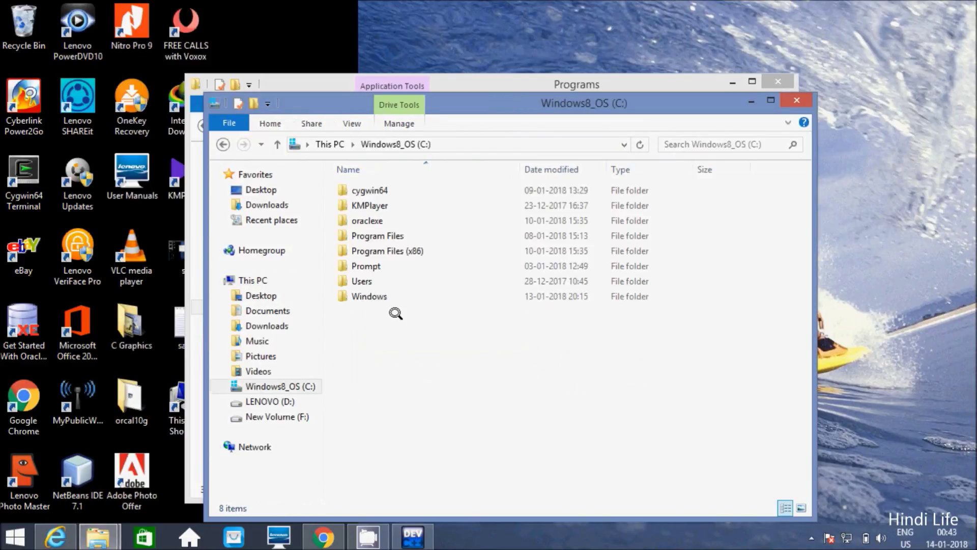
{"action": "double_click", "coordinate": [384, 248]}
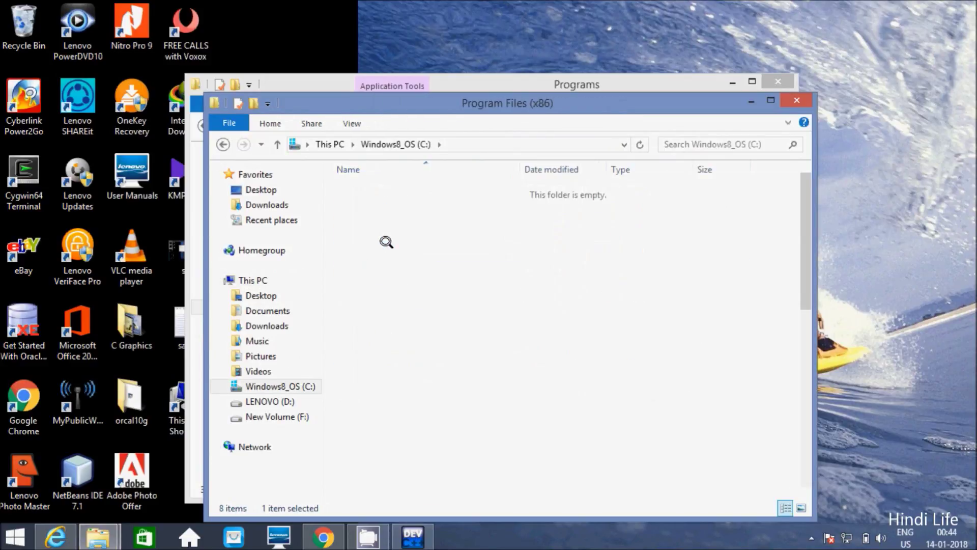
{"action": "left_click", "coordinate": [794, 97]}
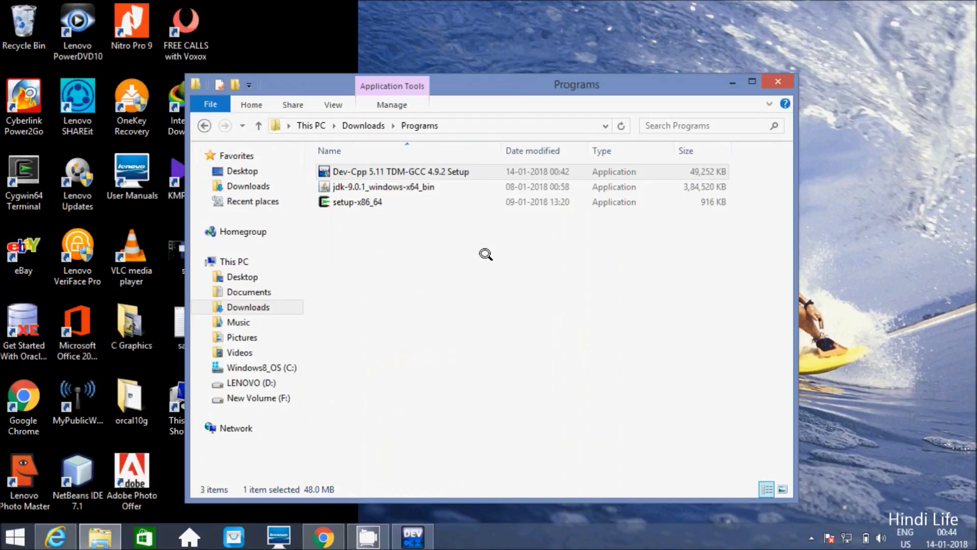
{"action": "left_click", "coordinate": [412, 534]}
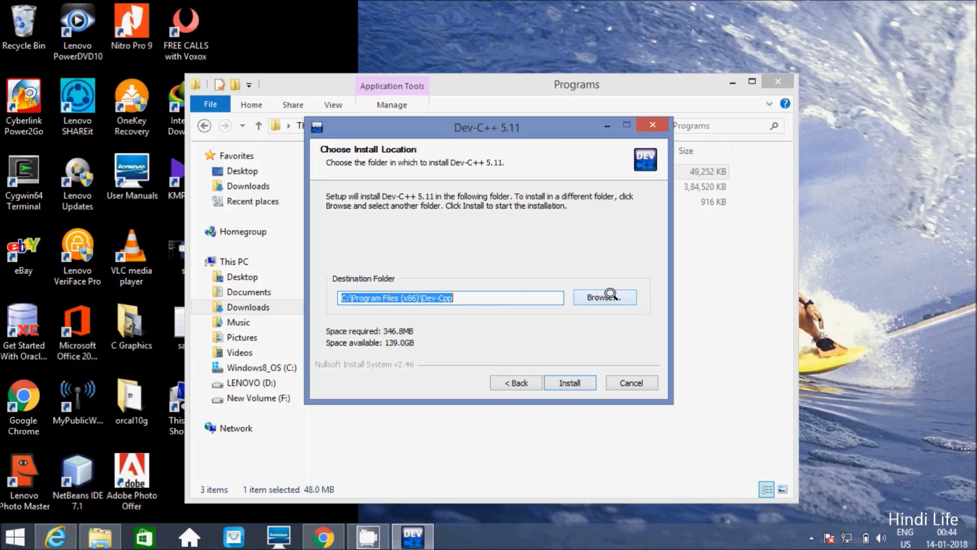
Install Dev-C++ in C:\Program Files (x86)\Dev-Cpp and finish setup with Run Dev-C++ 5.11 enabled, closing the Programs folder window.
{"action": "left_click", "coordinate": [564, 374]}
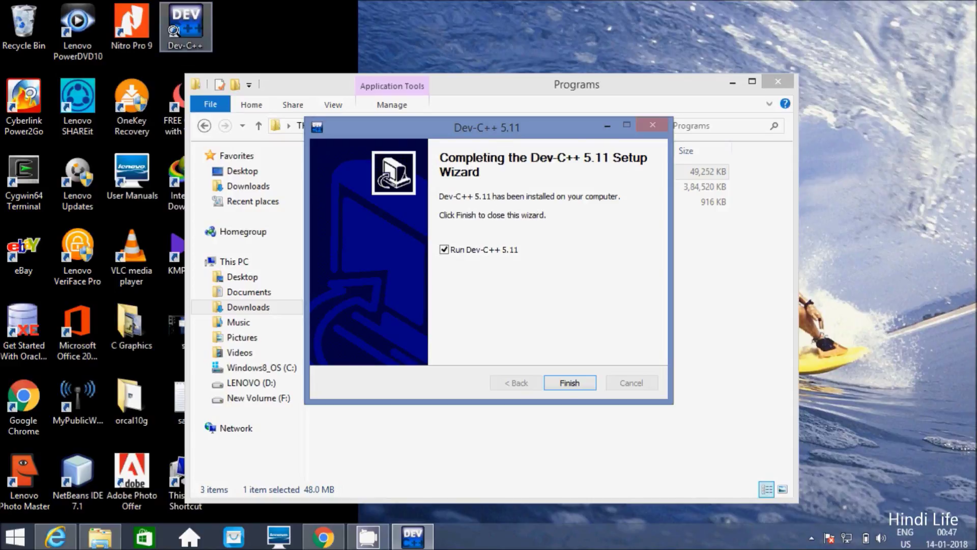
{"action": "left_click", "coordinate": [566, 380]}
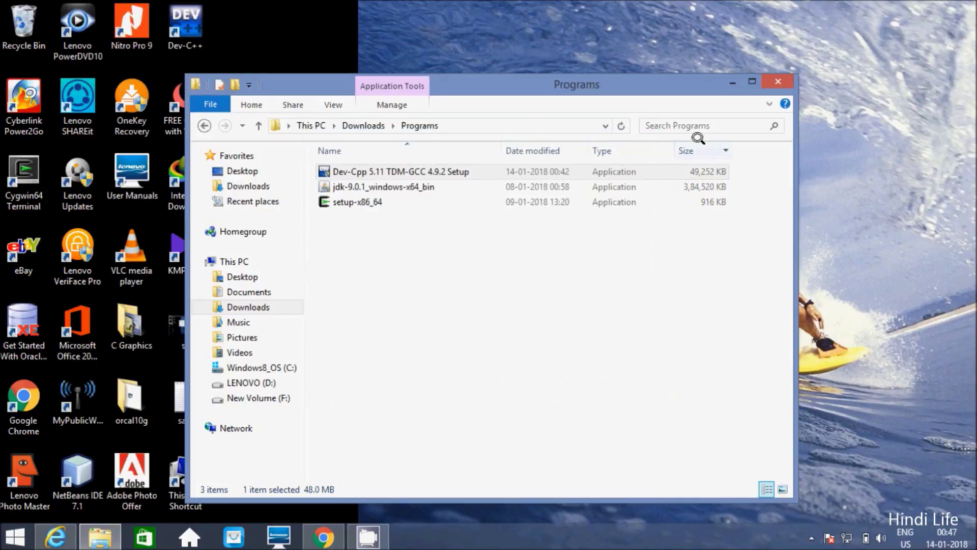
{"action": "left_click", "coordinate": [778, 82]}
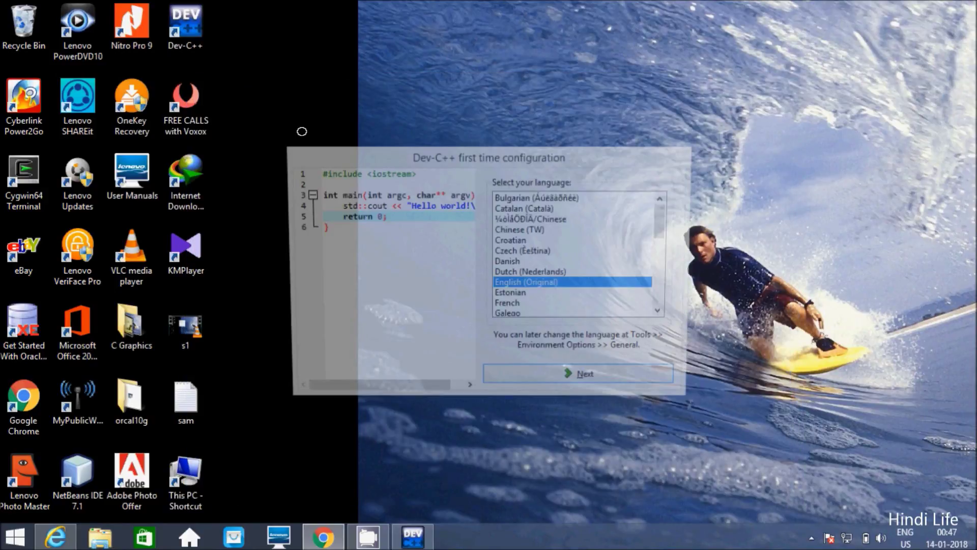
In the first-time configuration, accept English (Original) as the language and keep Consolas as the editor font.
{"action": "left_click_drag", "start_coordinate": [374, 149], "coordinate": [315, 91]}
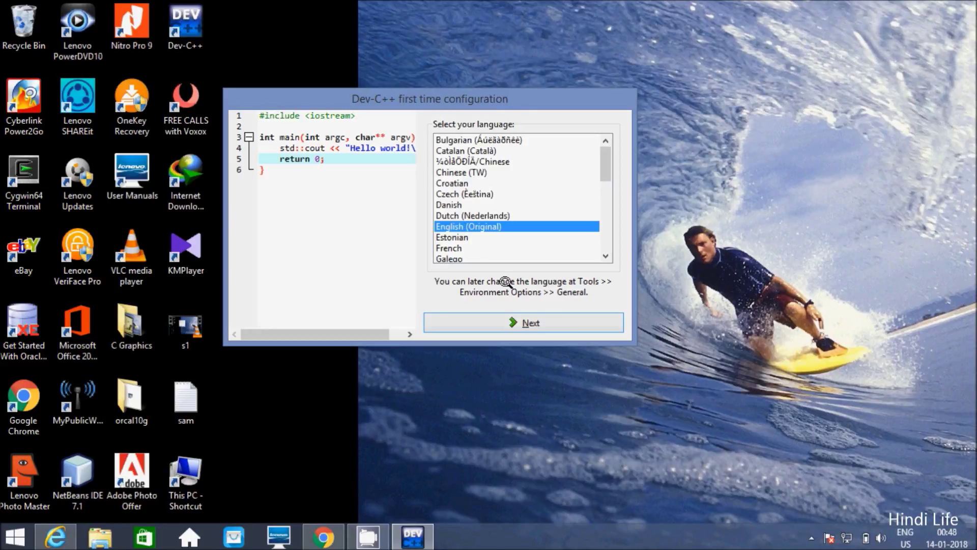
{"action": "left_click", "coordinate": [532, 319]}
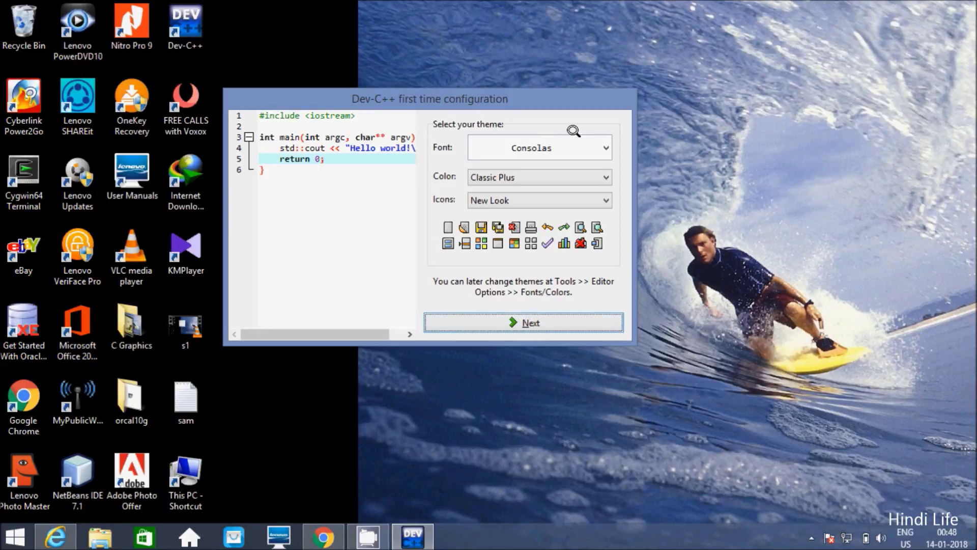
{"action": "left_click", "coordinate": [605, 144]}
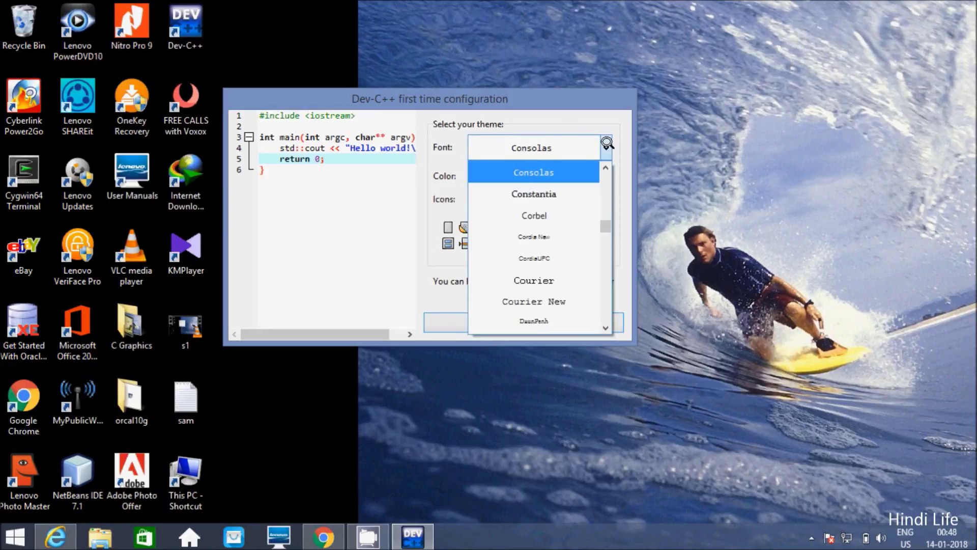
{"action": "left_click", "coordinate": [608, 143]}
Preview the Twilight, Matrix, Classic, GSS Hacker and Borland color themes, and return to Classic Plus.
{"action": "left_click", "coordinate": [523, 171]}
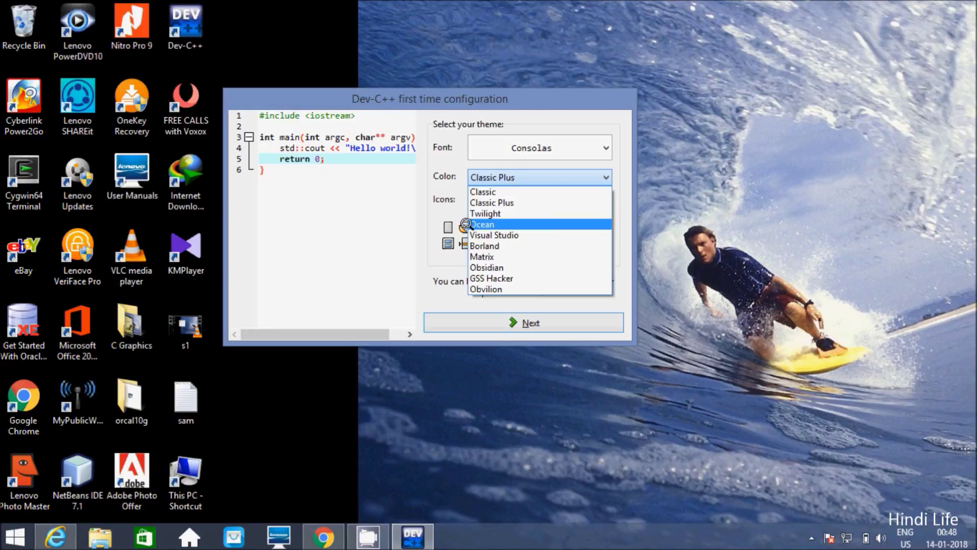
{"action": "left_click", "coordinate": [478, 210]}
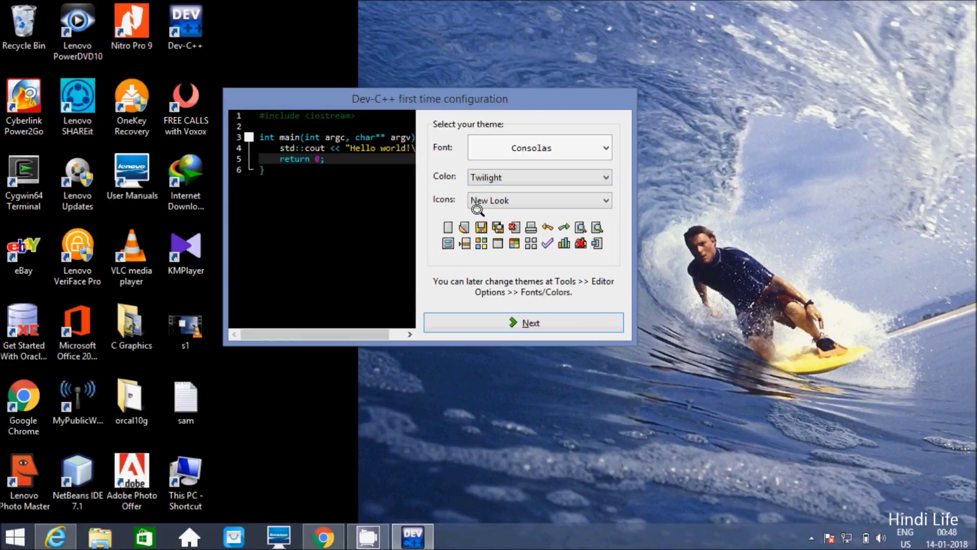
{"action": "left_click", "coordinate": [486, 176]}
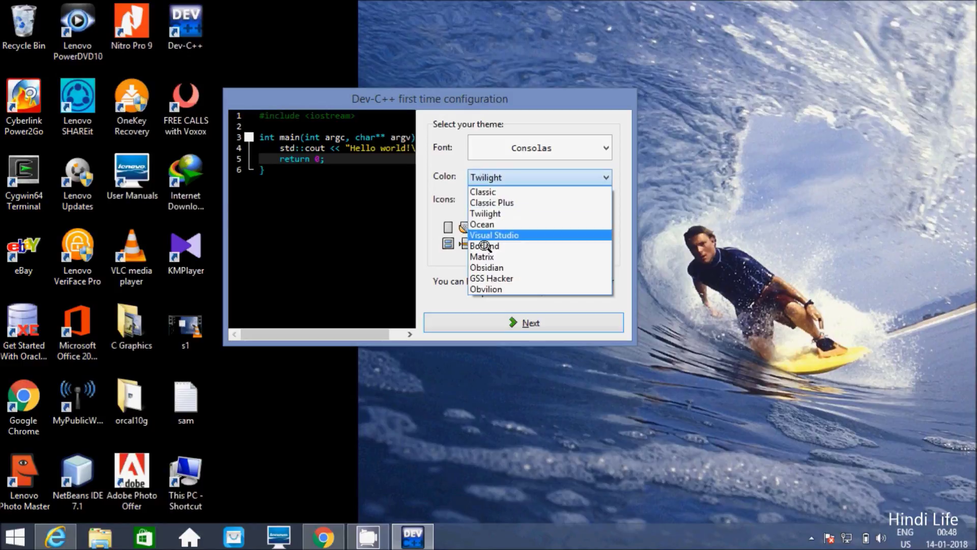
{"action": "left_click", "coordinate": [486, 252]}
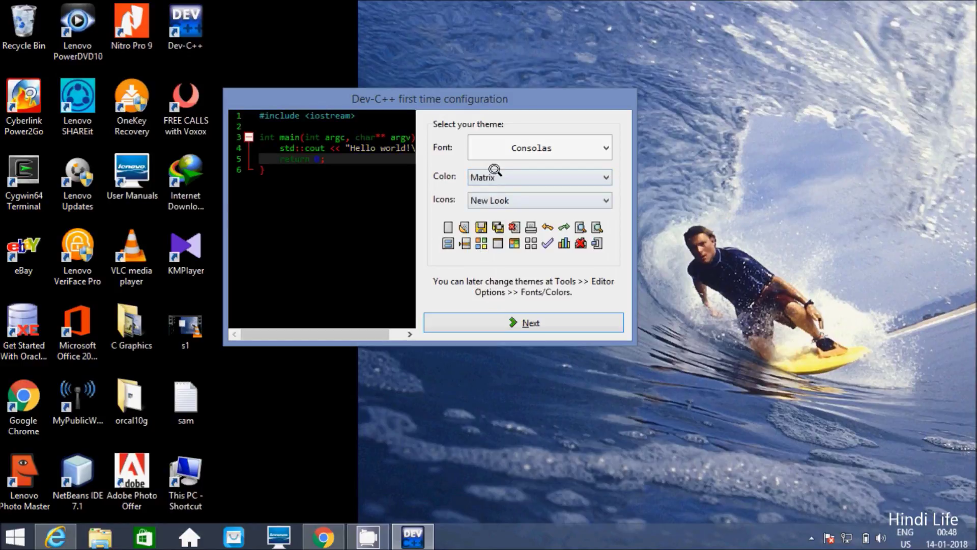
{"action": "left_click", "coordinate": [496, 173]}
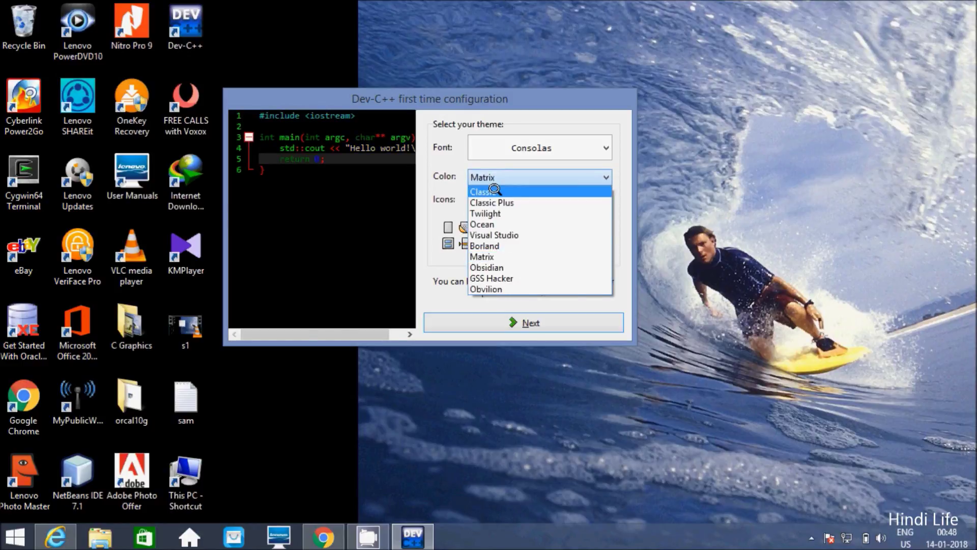
{"action": "left_click", "coordinate": [494, 192]}
{"action": "left_click", "coordinate": [496, 175]}
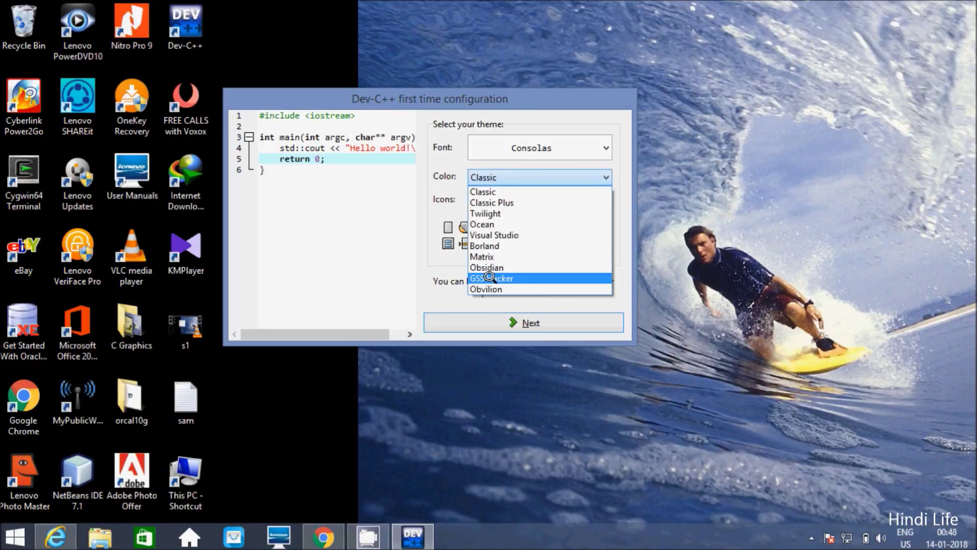
{"action": "left_click", "coordinate": [488, 277]}
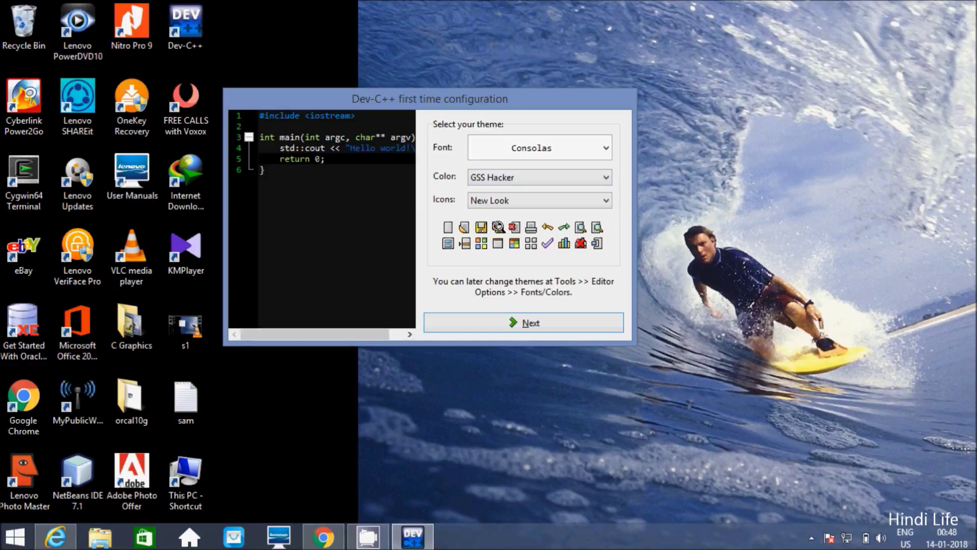
{"action": "left_click", "coordinate": [495, 173]}
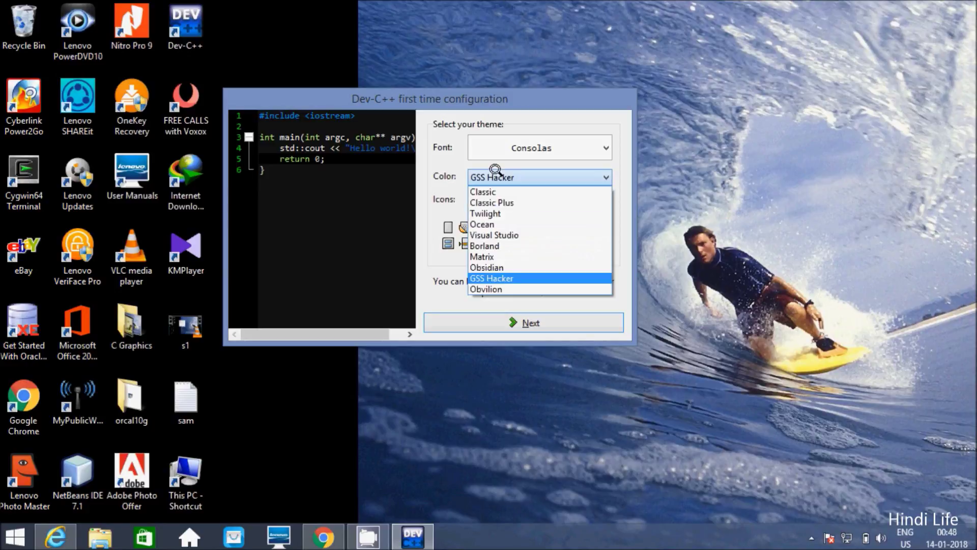
{"action": "left_click", "coordinate": [486, 246]}
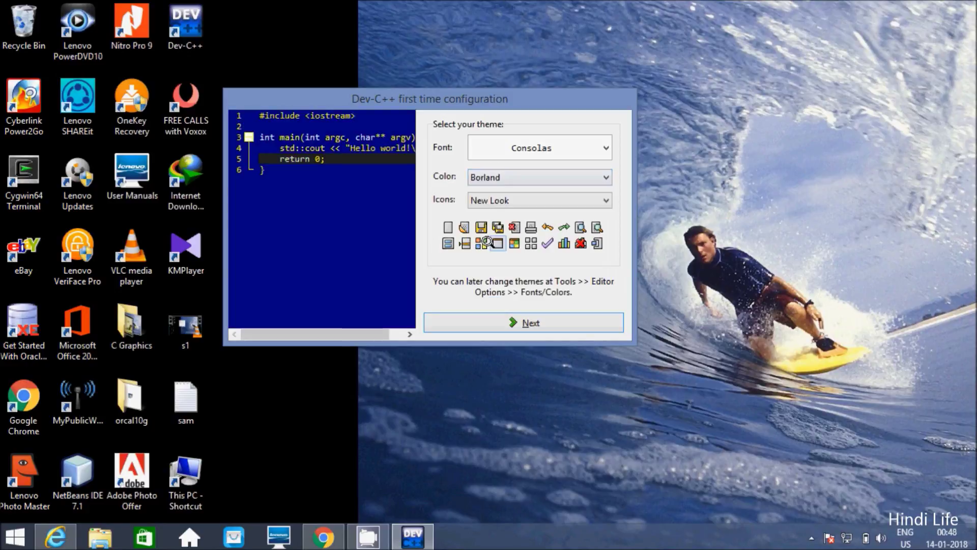
{"action": "left_click", "coordinate": [531, 173]}
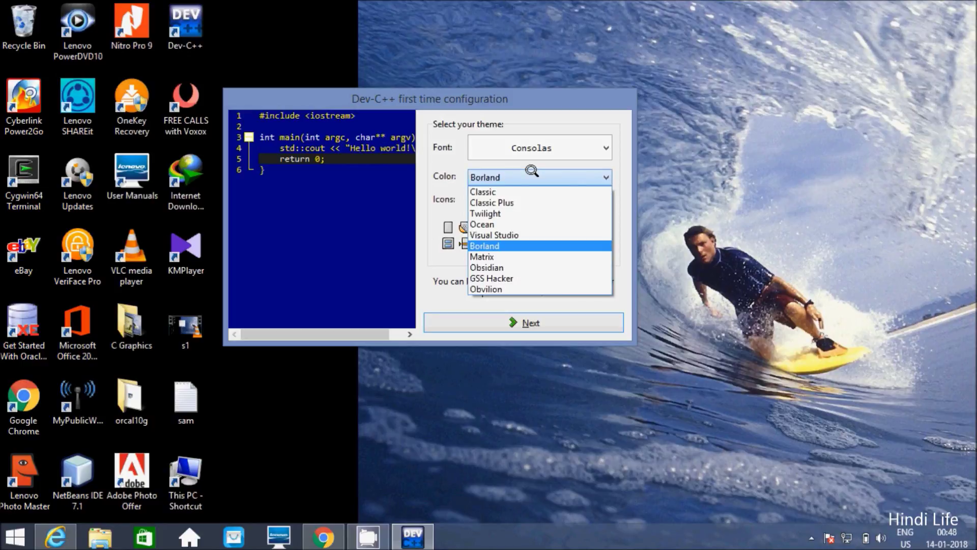
{"action": "left_click", "coordinate": [501, 201]}
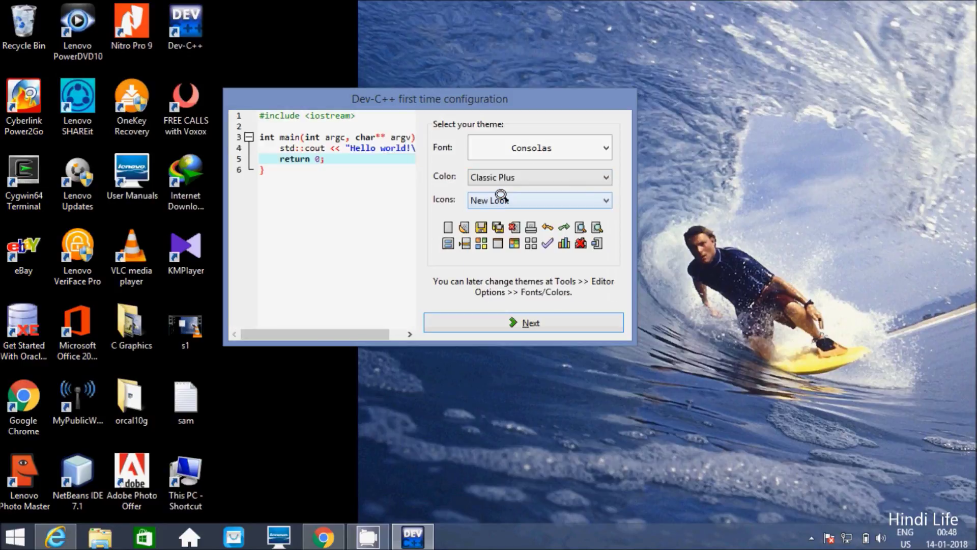
Try the Gnome icons, set the icon theme to Blue, and complete the first-time configuration.
{"action": "left_click", "coordinate": [501, 197]}
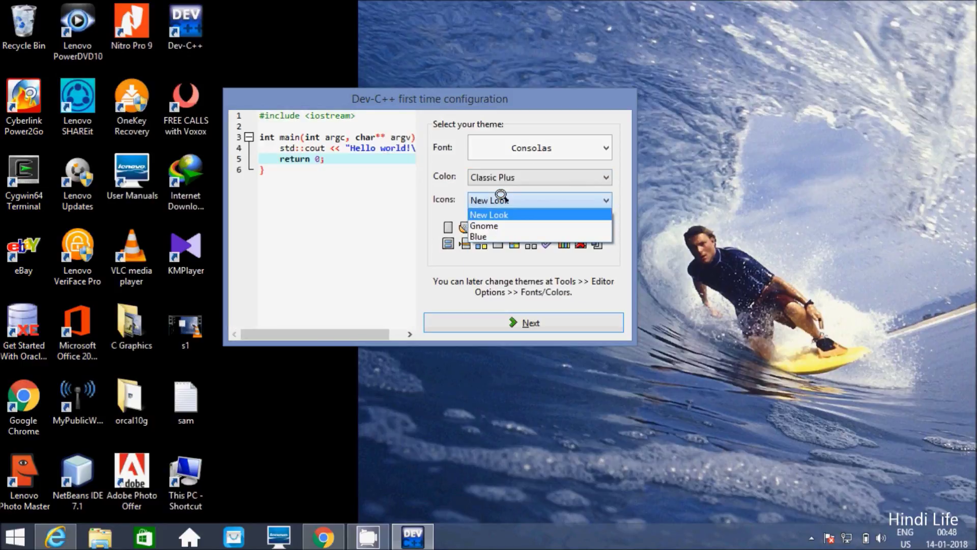
{"action": "left_click", "coordinate": [495, 224]}
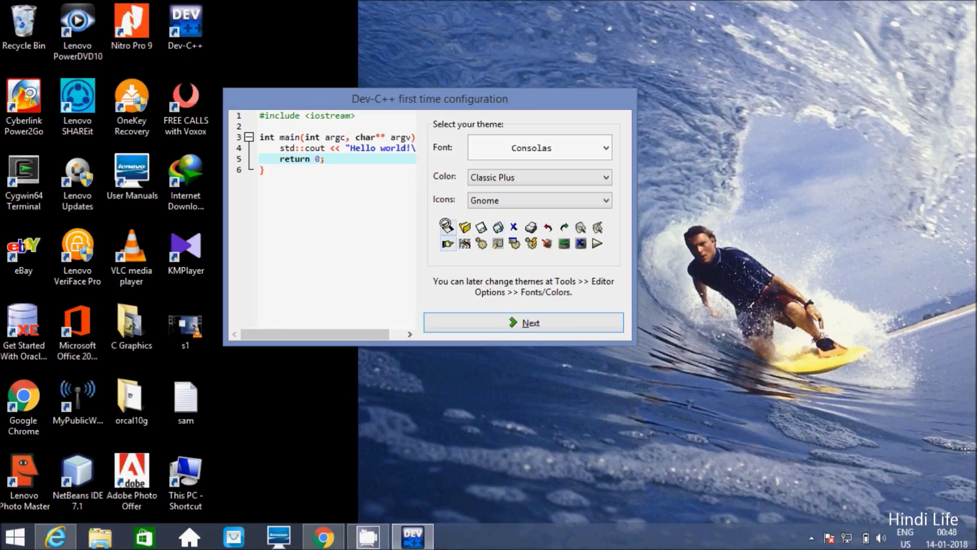
{"action": "left_click", "coordinate": [487, 195]}
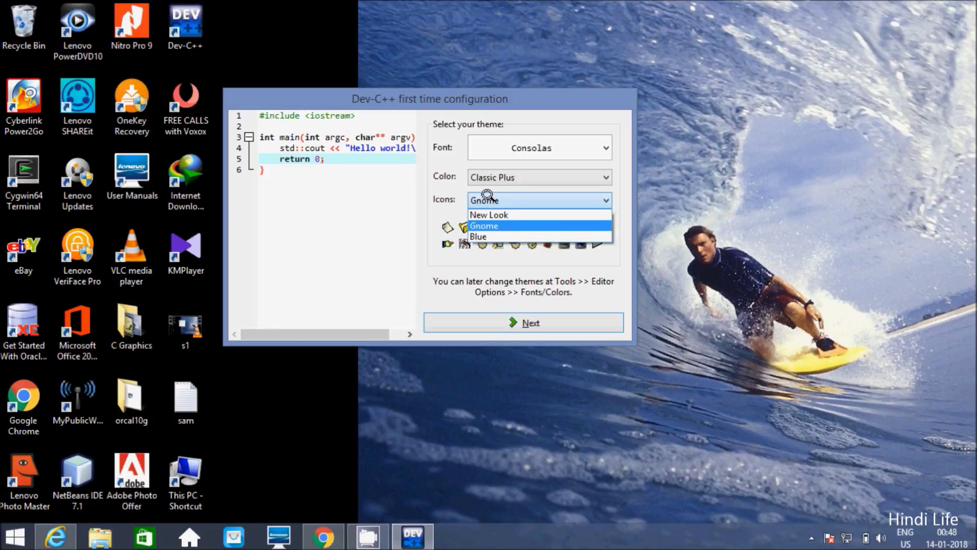
{"action": "left_click", "coordinate": [487, 235]}
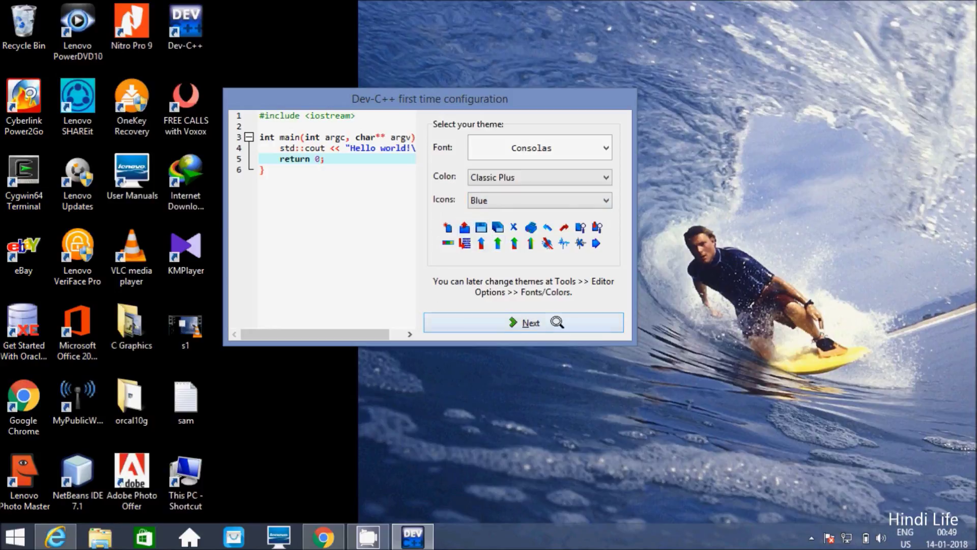
{"action": "left_click", "coordinate": [552, 319]}
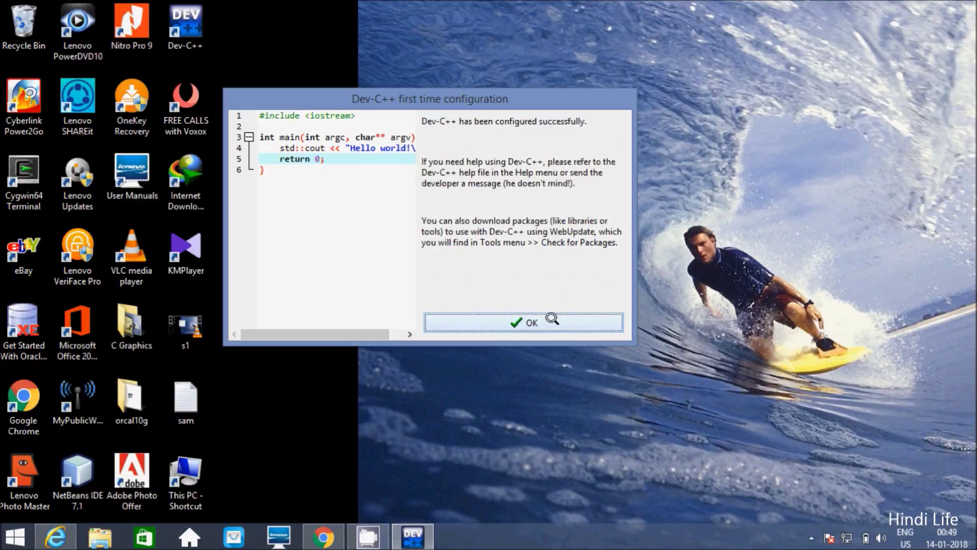
{"action": "left_click", "coordinate": [553, 319]}
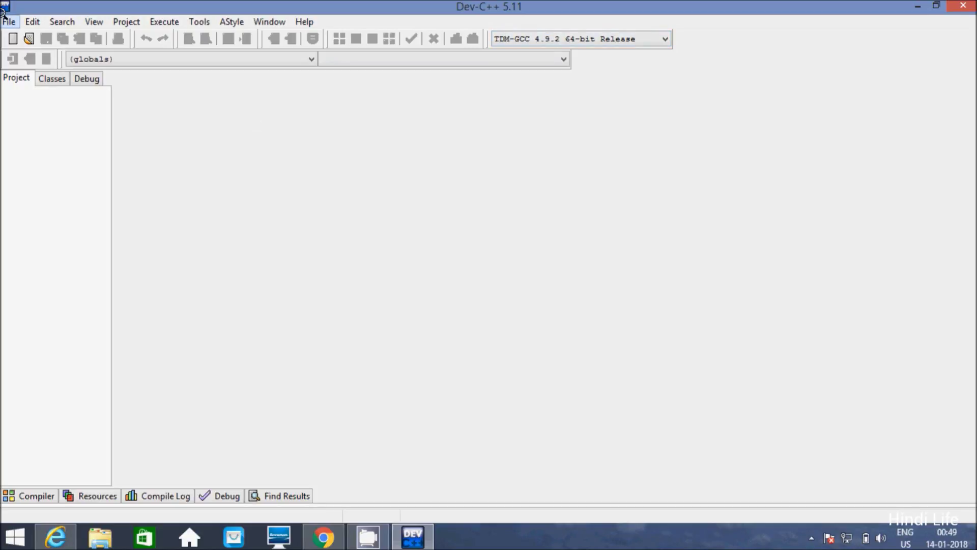
Start a new project using the Console Application template and set its language to C.
{"action": "left_click", "coordinate": [9, 21]}
{"action": "left_click", "coordinate": [33, 23]}
{"action": "mouse_move", "coordinate": [11, 24]}
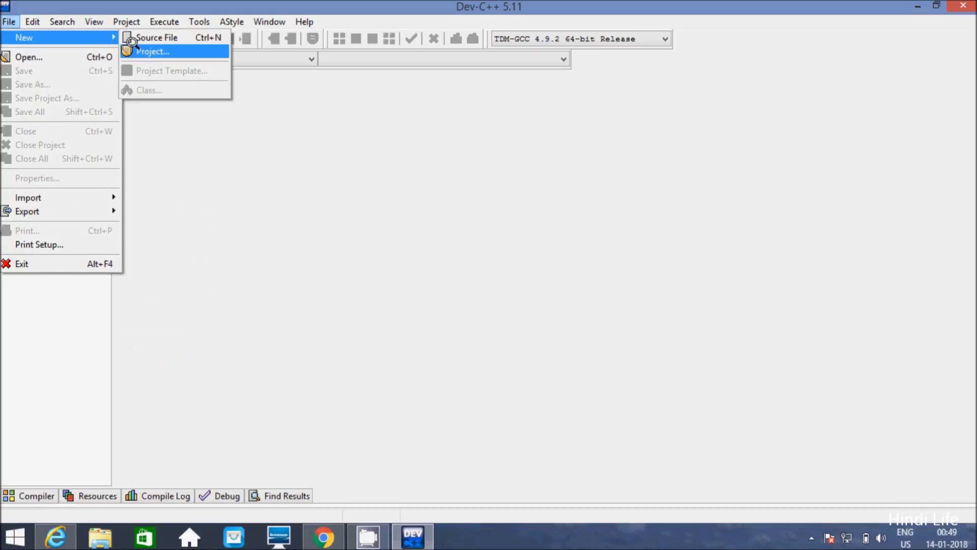
{"action": "left_click", "coordinate": [132, 46]}
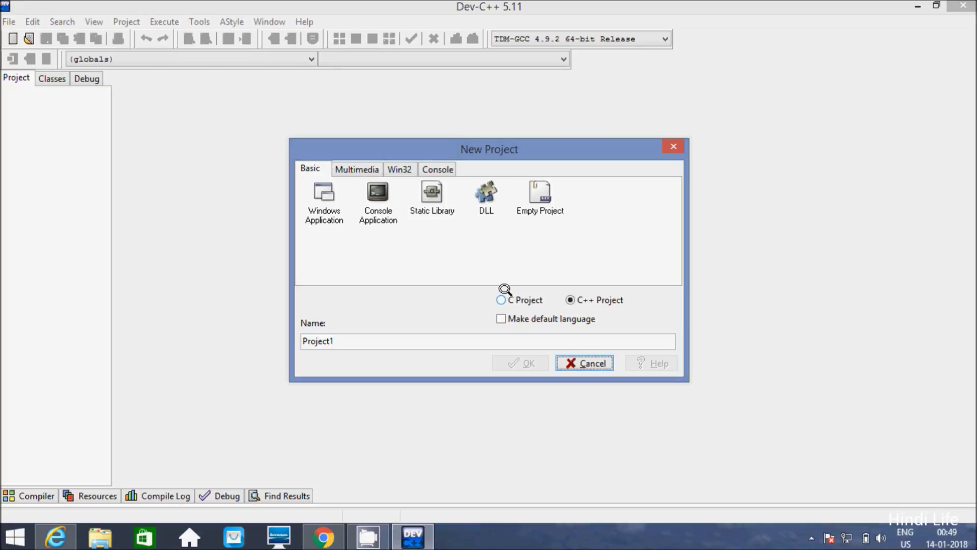
{"action": "left_click", "coordinate": [376, 196]}
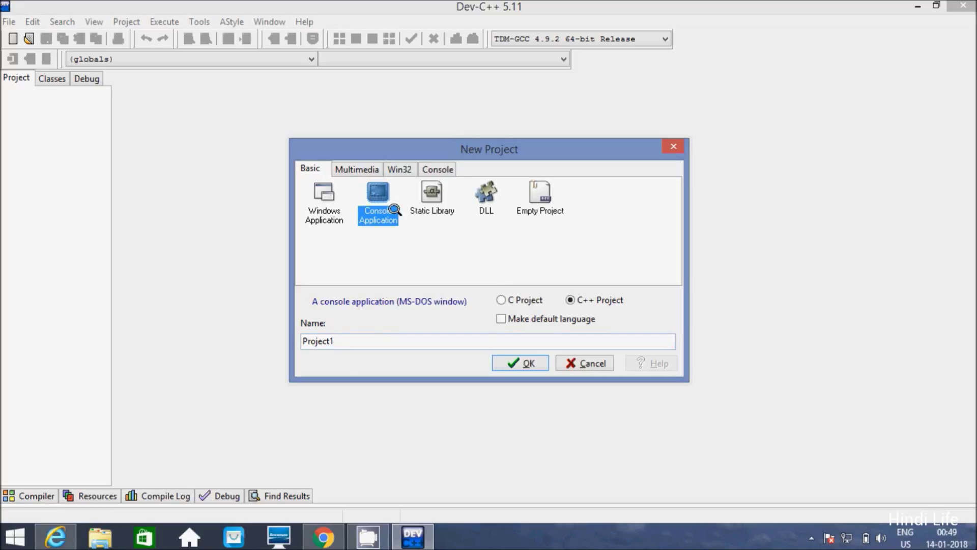
{"action": "left_click", "coordinate": [500, 299]}
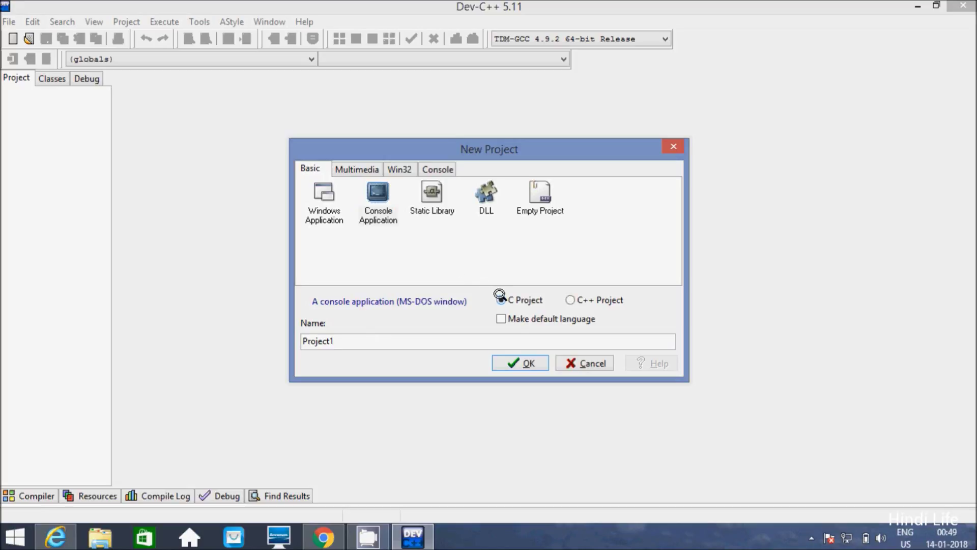
Name the project CProg_Test and create it, saving the Dev-C++ project file in the Documents folder.
{"action": "left_click", "coordinate": [336, 339]}
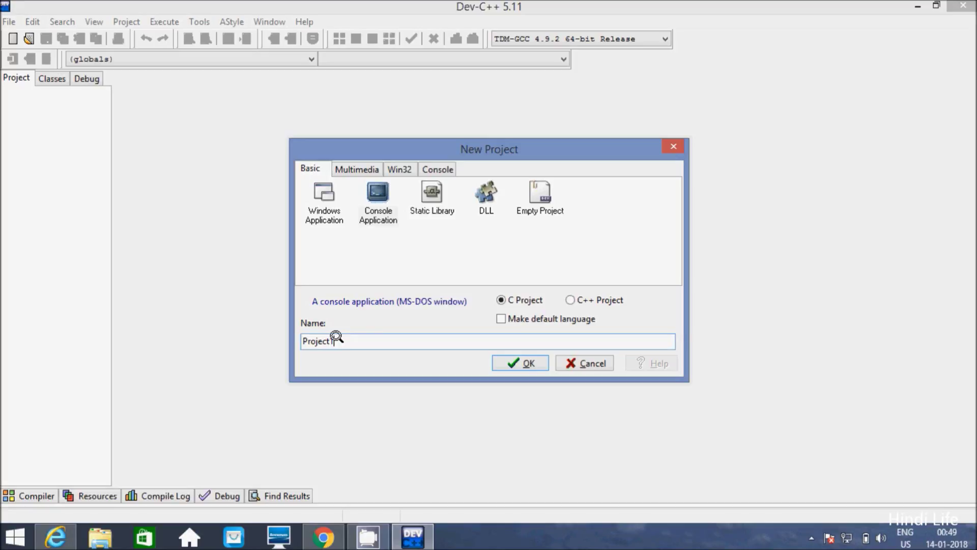
{"action": "key", "text": "BackSpace"}
{"action": "key", "text": "BackSpace"}
{"action": "key", "text": "BackSpace"}
{"action": "key", "text": "BackSpace"}
{"action": "key", "text": "BackSpace"}
{"action": "key", "text": "BackSpace"}
{"action": "key", "text": "BackSpace"}
{"action": "key", "text": "BackSpace"}
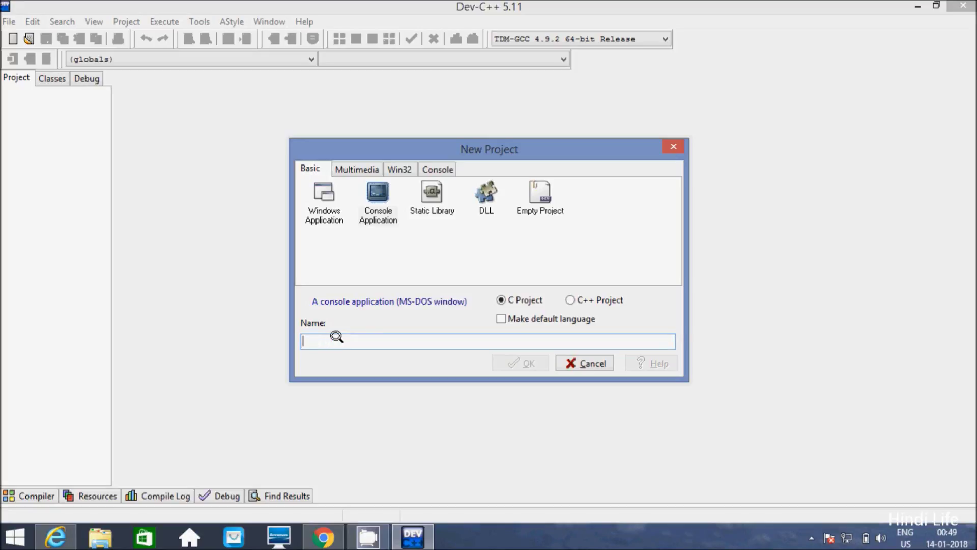
{"action": "type", "text": "CProg"}
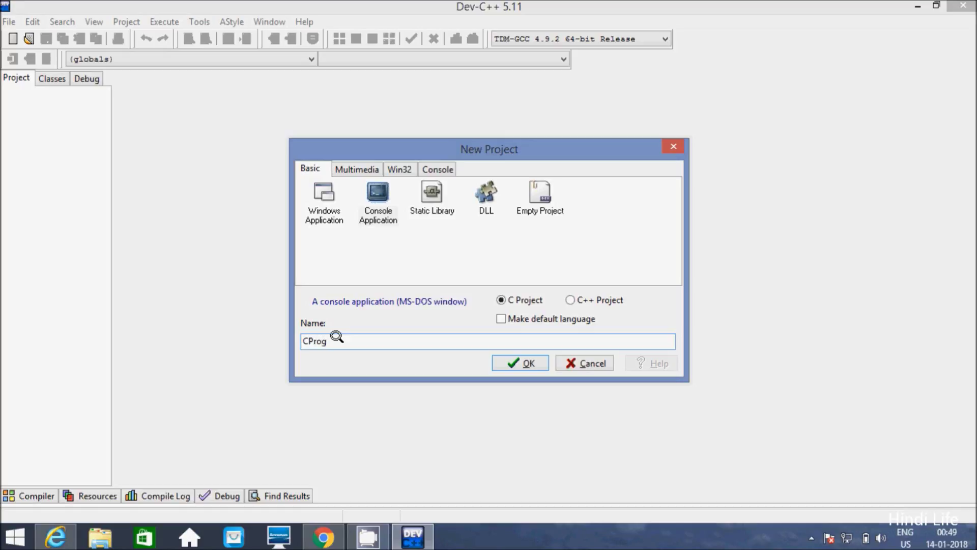
{"action": "type", "text": "_Test"}
{"action": "left_click", "coordinate": [498, 363]}
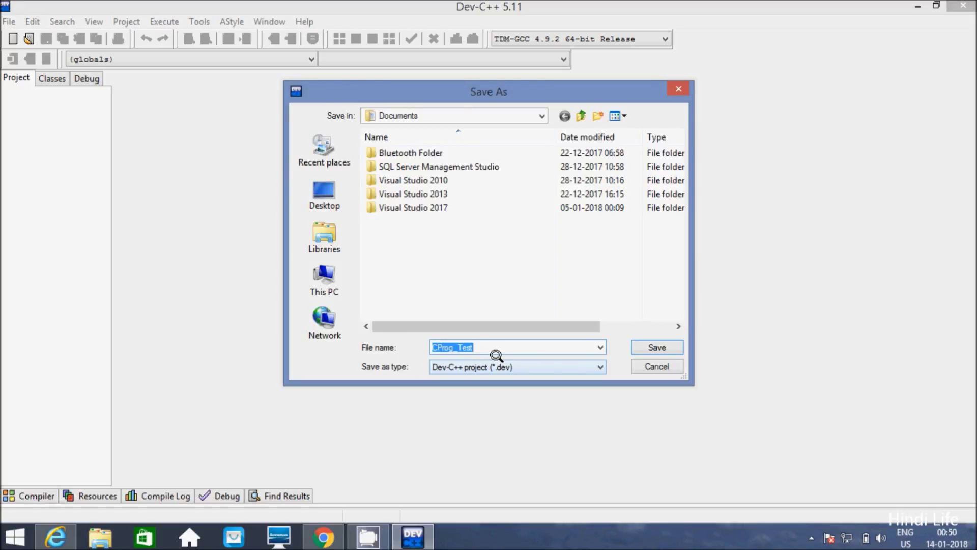
{"action": "left_click", "coordinate": [650, 345]}
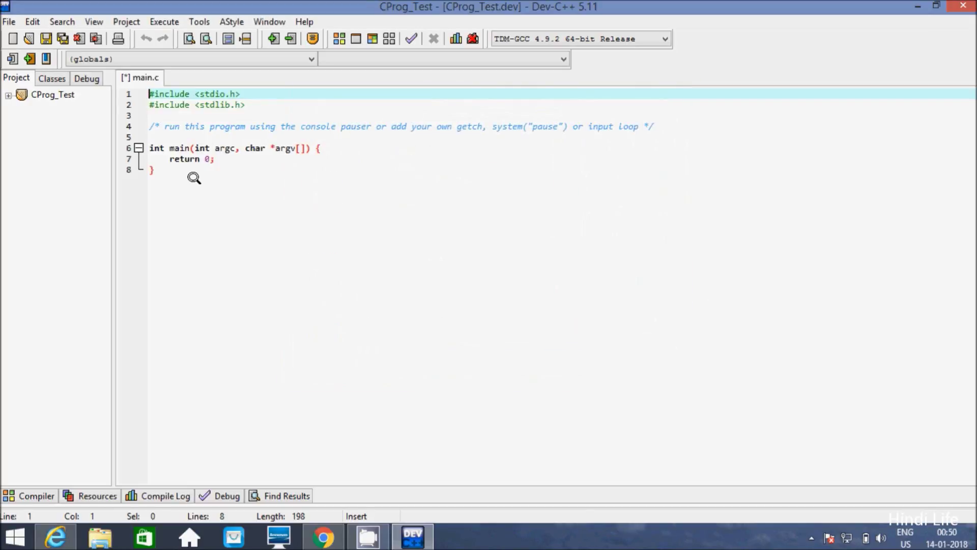
Put the opening brace of the main function on its own line in main.c.
{"action": "left_click", "coordinate": [148, 122]}
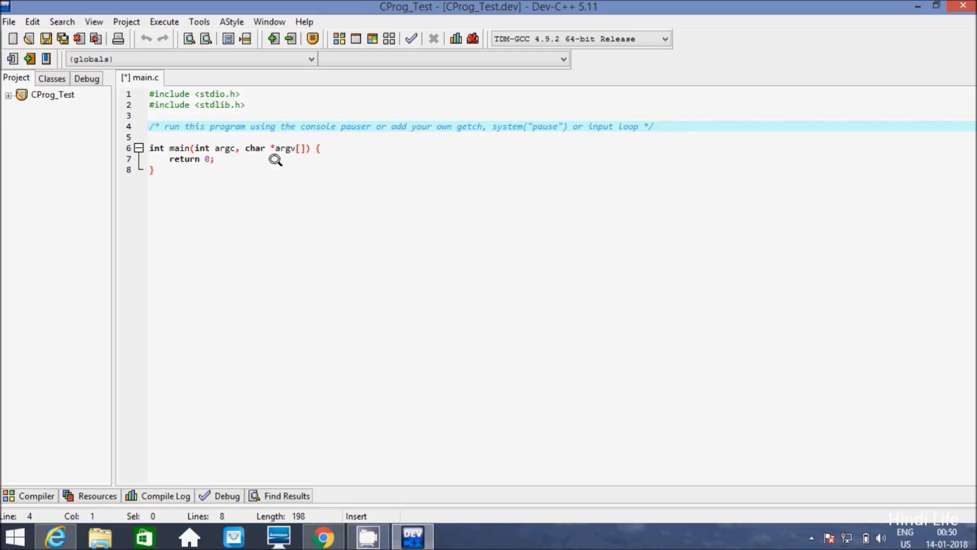
{"action": "left_click", "coordinate": [310, 148]}
{"action": "key", "text": "Return"}
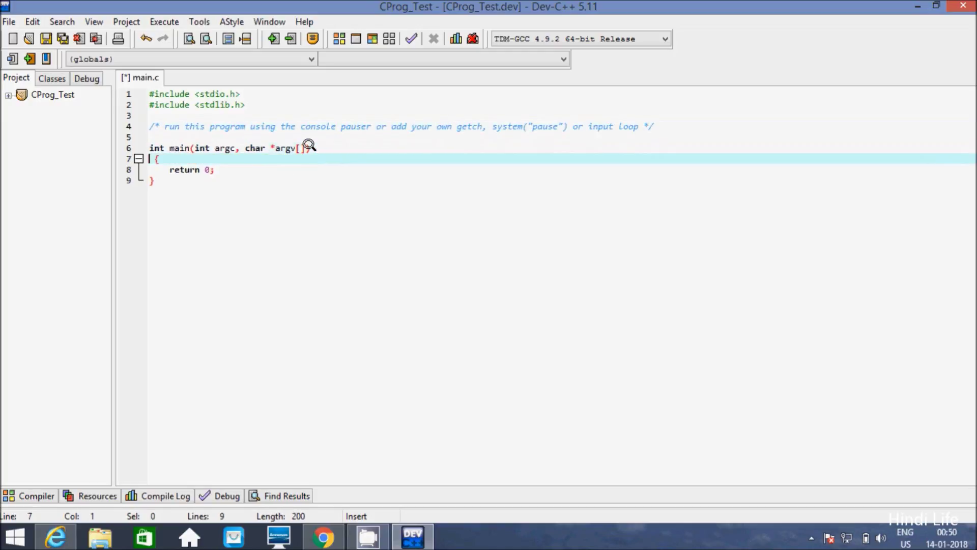
{"action": "left_click", "coordinate": [170, 159]}
{"action": "key", "text": "Right"}
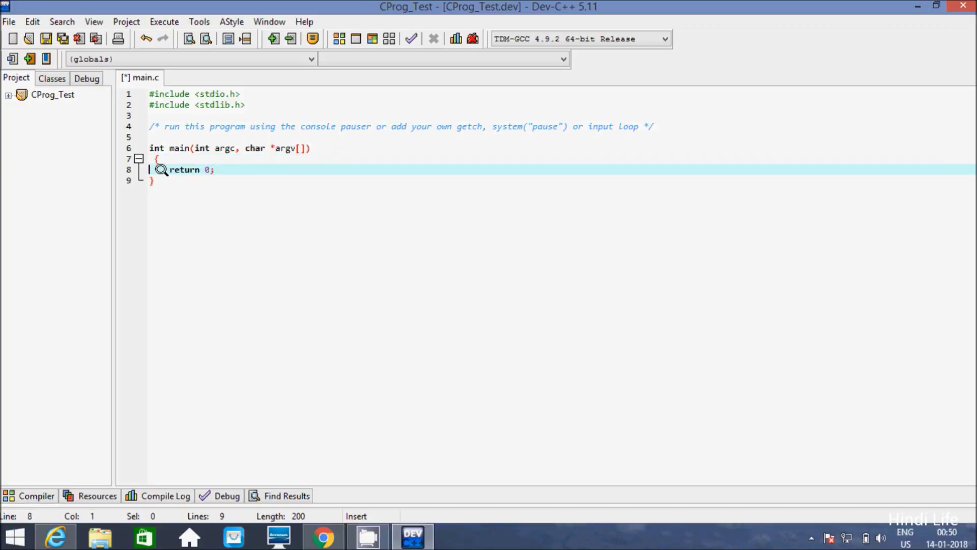
Remove the argc and argv parameters from the main function so its header reads int main().
{"action": "left_click", "coordinate": [304, 147]}
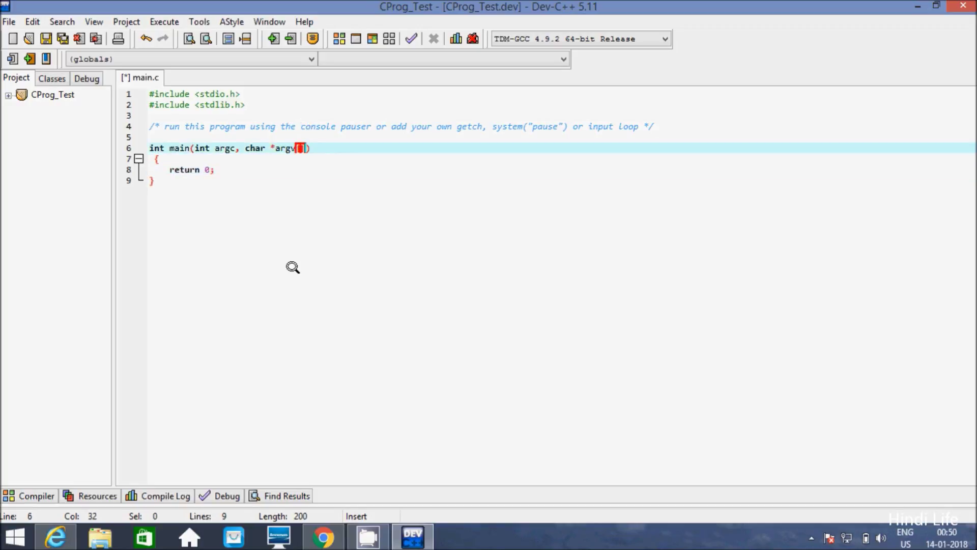
{"action": "key", "text": "BackSpace"}
{"action": "key", "text": "BackSpace"}
{"action": "key", "text": "BackSpace"}
{"action": "key", "text": "BackSpace"}
{"action": "key", "text": "BackSpace"}
{"action": "key", "text": "BackSpace"}
{"action": "key", "text": "BackSpace"}
{"action": "key", "text": "BackSpace"}
{"action": "key", "text": "BackSpace"}
{"action": "key", "text": "BackSpace"}
{"action": "key", "text": "BackSpace"}
{"action": "key", "text": "BackSpace"}
{"action": "key", "text": "BackSpace"}
{"action": "key", "text": "BackSpace"}
{"action": "key", "text": "BackSpace"}
{"action": "key", "text": "BackSpace"}
{"action": "key", "text": "BackSpace"}
{"action": "key", "text": "BackSpace"}
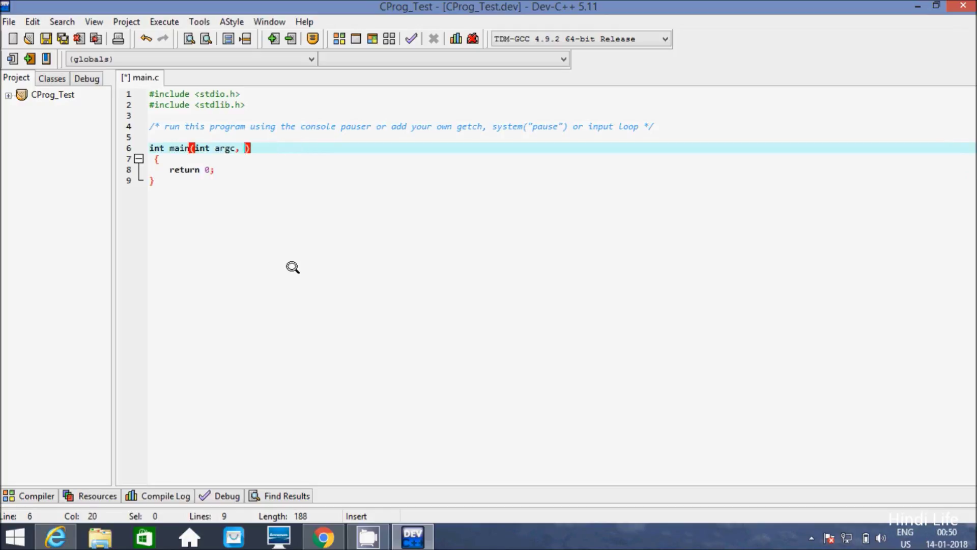
{"action": "key", "text": "BackSpace"}
{"action": "key", "text": "BackSpace"}
{"action": "key", "text": "BackSpace"}
{"action": "key", "text": "BackSpace"}
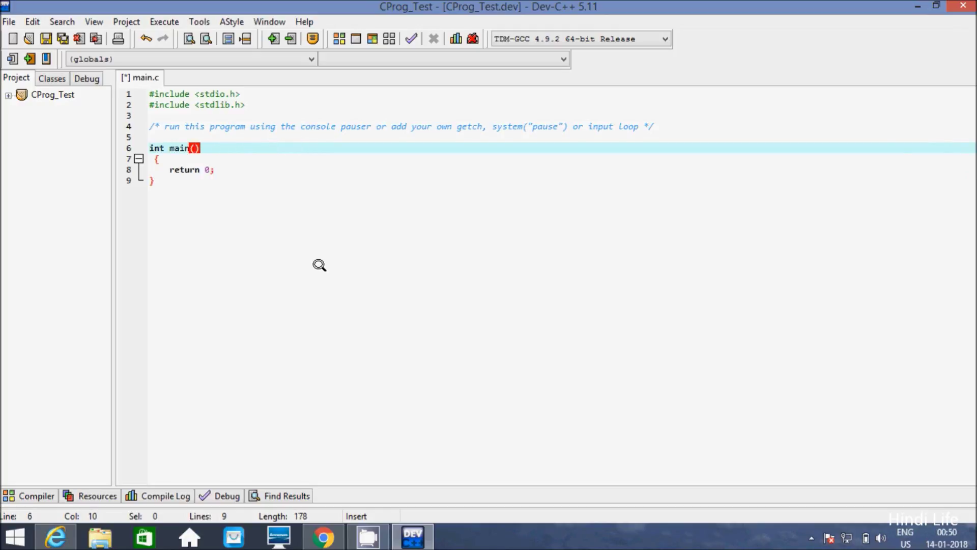
Add the statement printf("Hello Friends:"); on a new line above return 0 in the main function.
{"action": "left_click", "coordinate": [163, 170]}
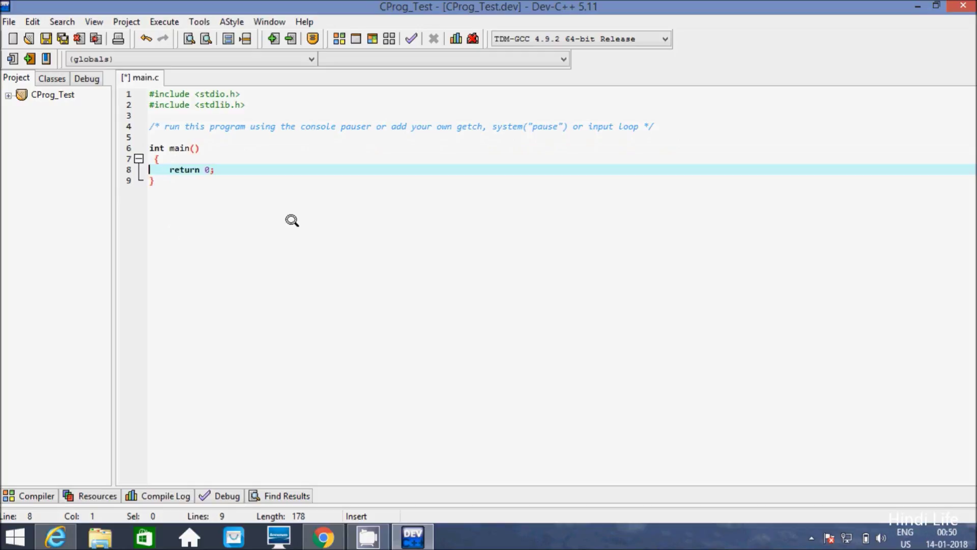
{"action": "key", "text": "Return"}
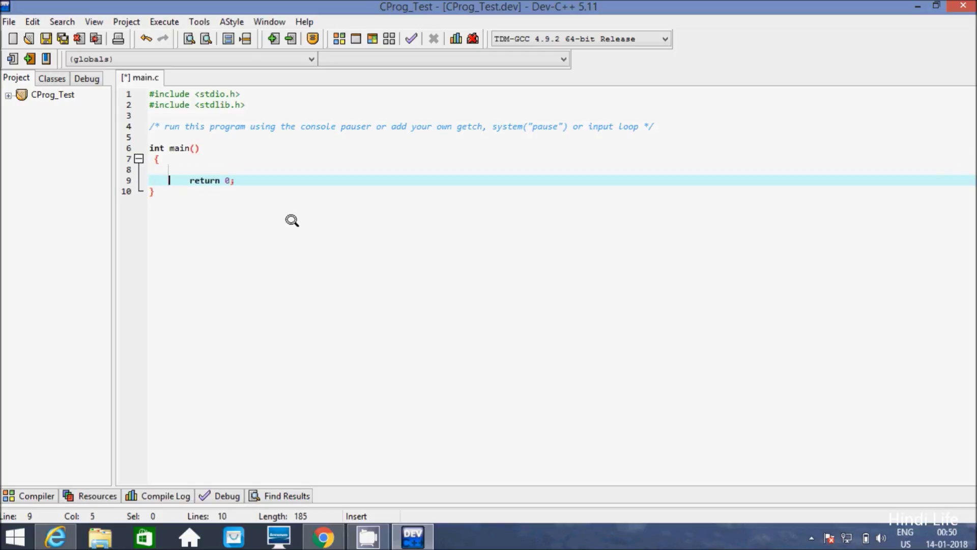
{"action": "key", "text": "Up"}
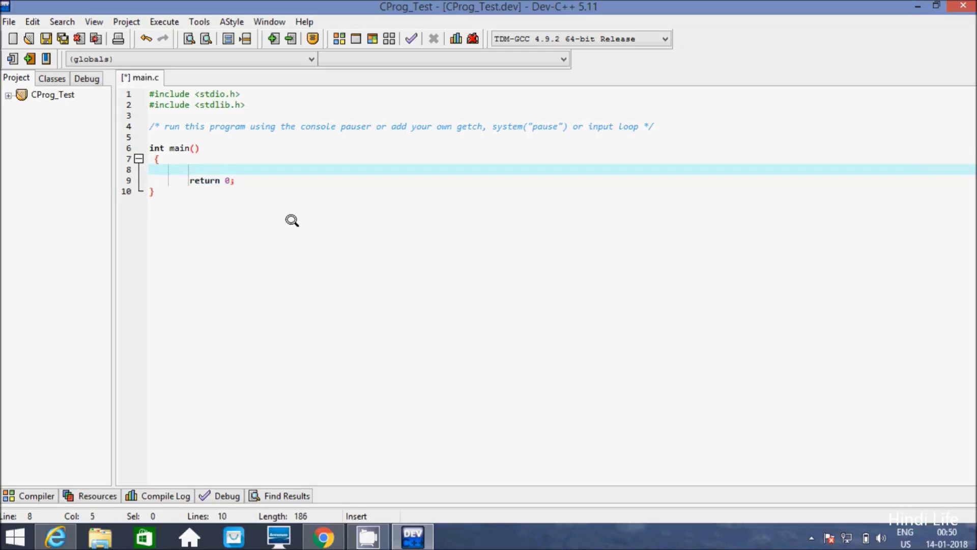
{"action": "type", "text": "printf(\"Hello Friends:\""}
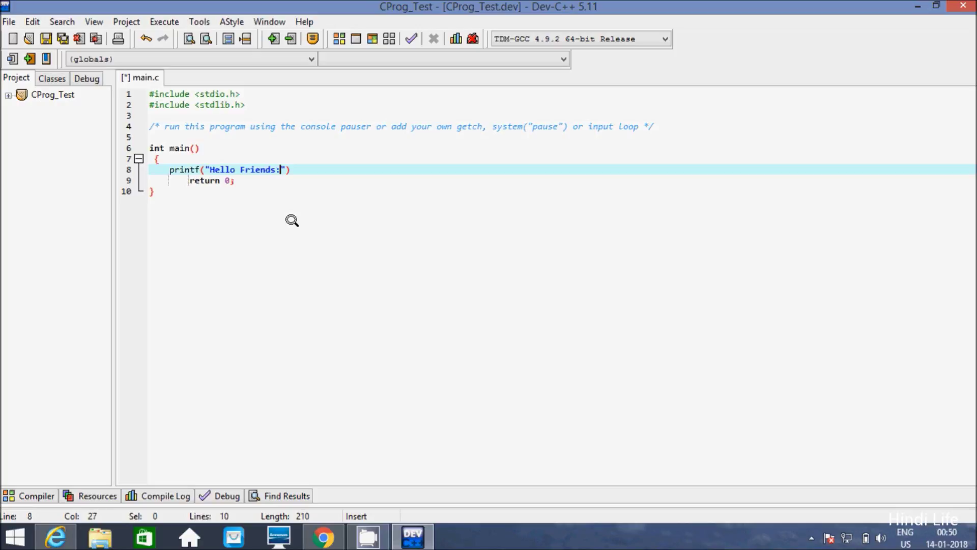
{"action": "key", "text": "BackSpace"}
{"action": "key", "text": "Right"}
{"action": "key", "text": "Right"}
{"action": "type", "text": ";"}
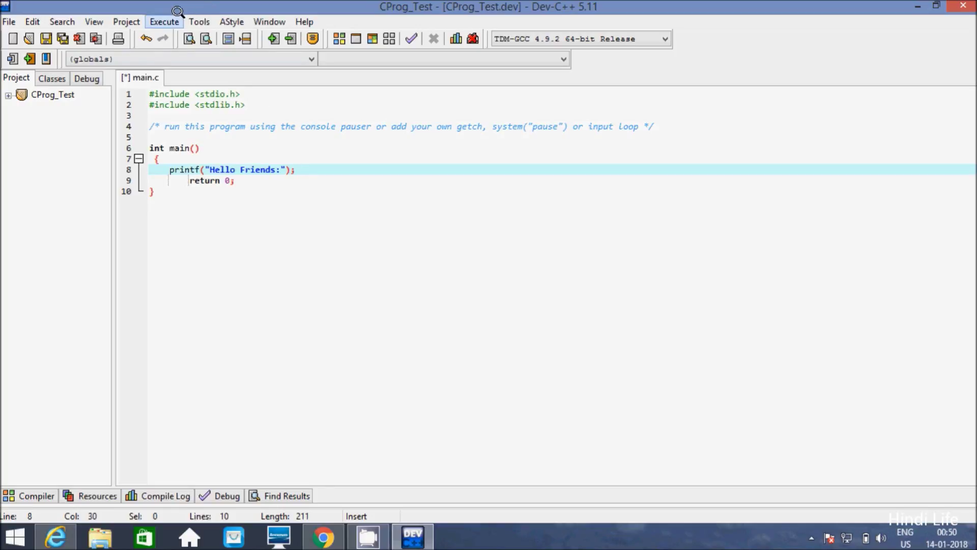
Compile the project, saving the source file as main in the Documents folder as a C source file.
{"action": "left_click", "coordinate": [165, 21]}
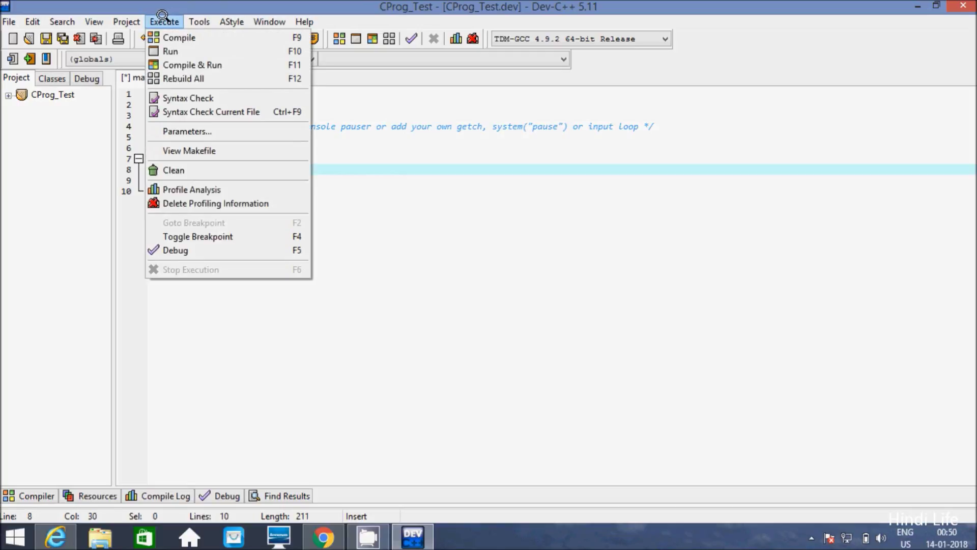
{"action": "left_click", "coordinate": [174, 37]}
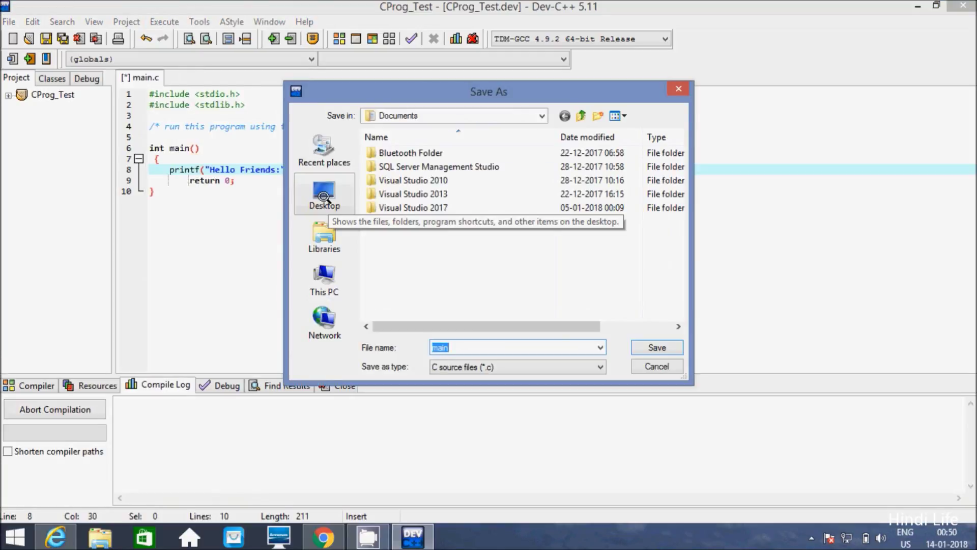
{"action": "left_click", "coordinate": [649, 344]}
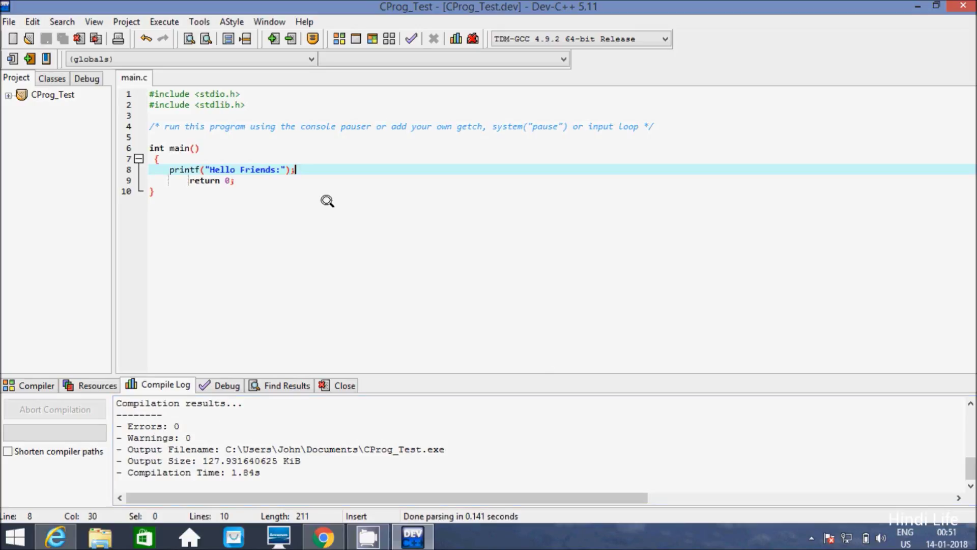
Run the compiled program, move its console window clear of the code to check the output, and close it.
{"action": "left_click", "coordinate": [163, 21]}
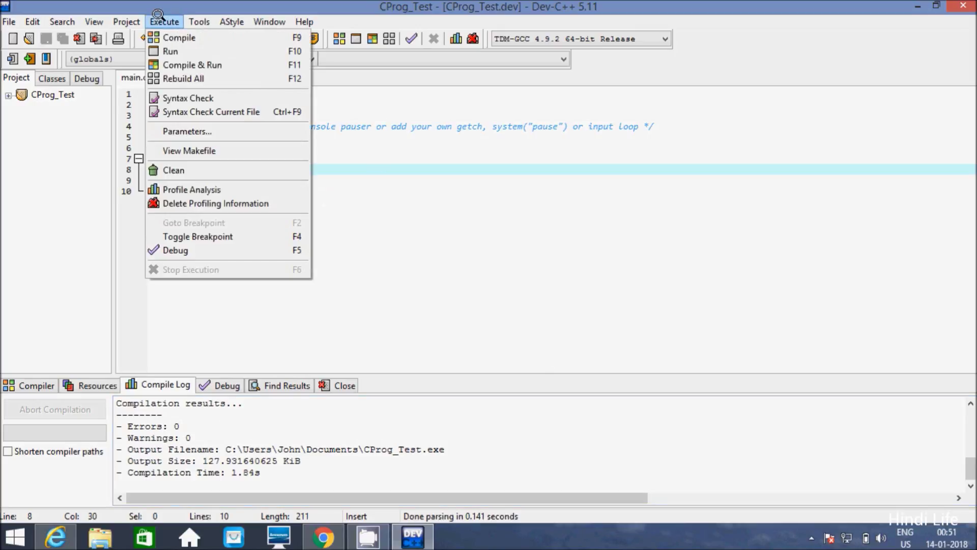
{"action": "left_click", "coordinate": [164, 51]}
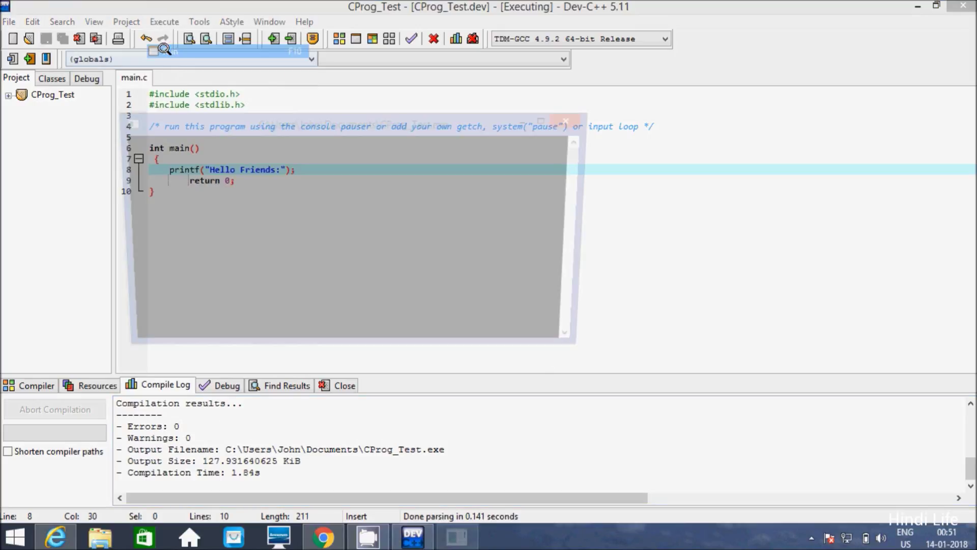
{"action": "left_click_drag", "start_coordinate": [178, 117], "coordinate": [451, 207]}
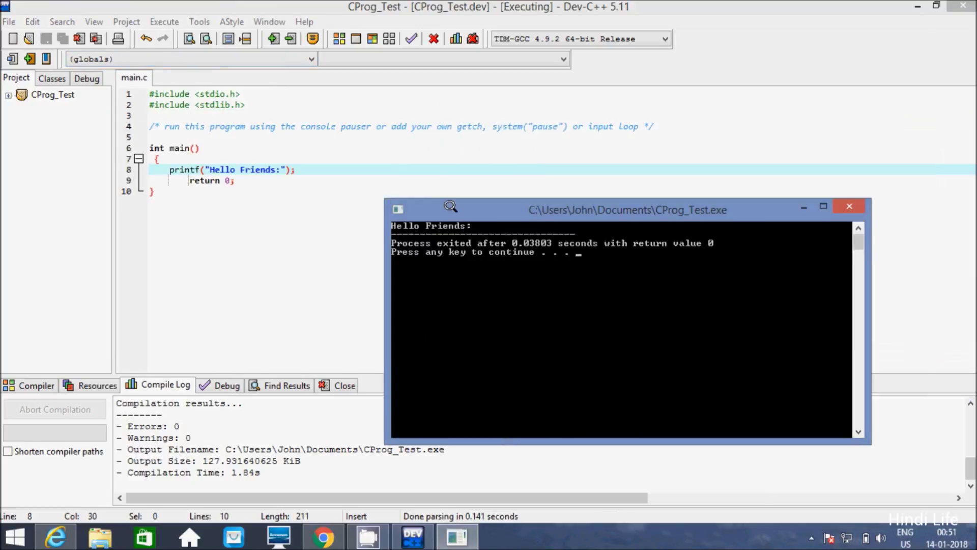
{"action": "left_click", "coordinate": [845, 206]}
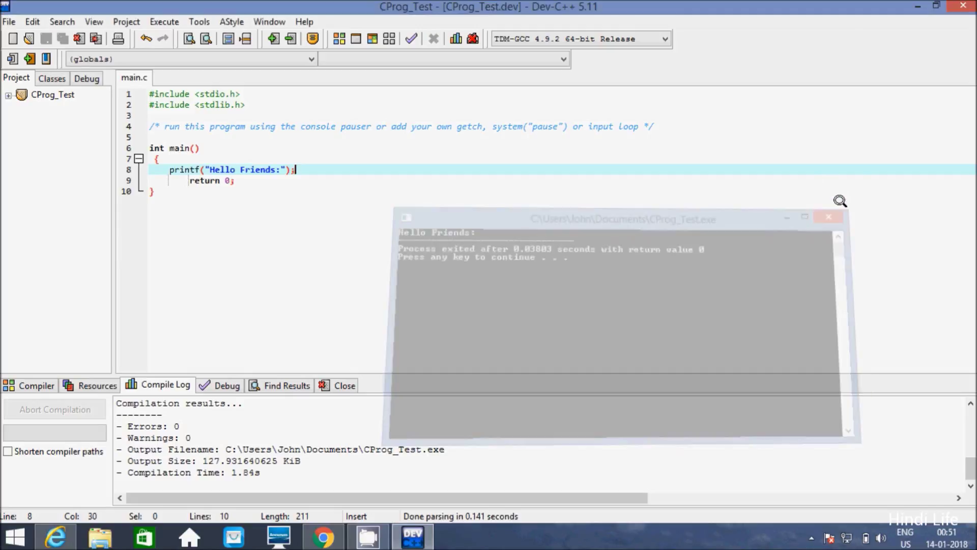